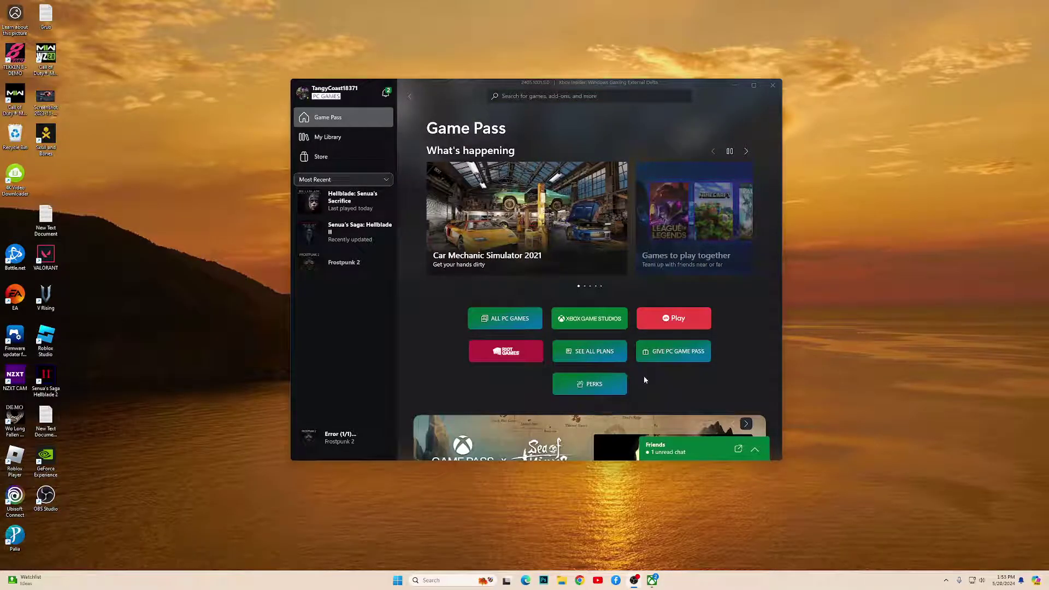
Open File Explorer and go through This PC, Local Disk (C:) and Users into the user's profile folder
click(562, 580)
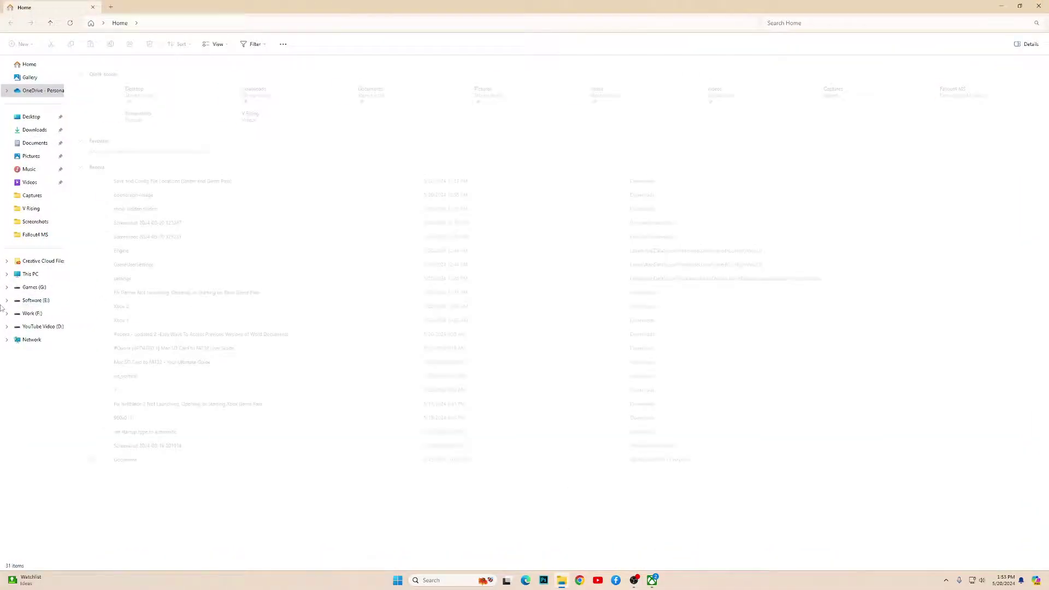
click(31, 274)
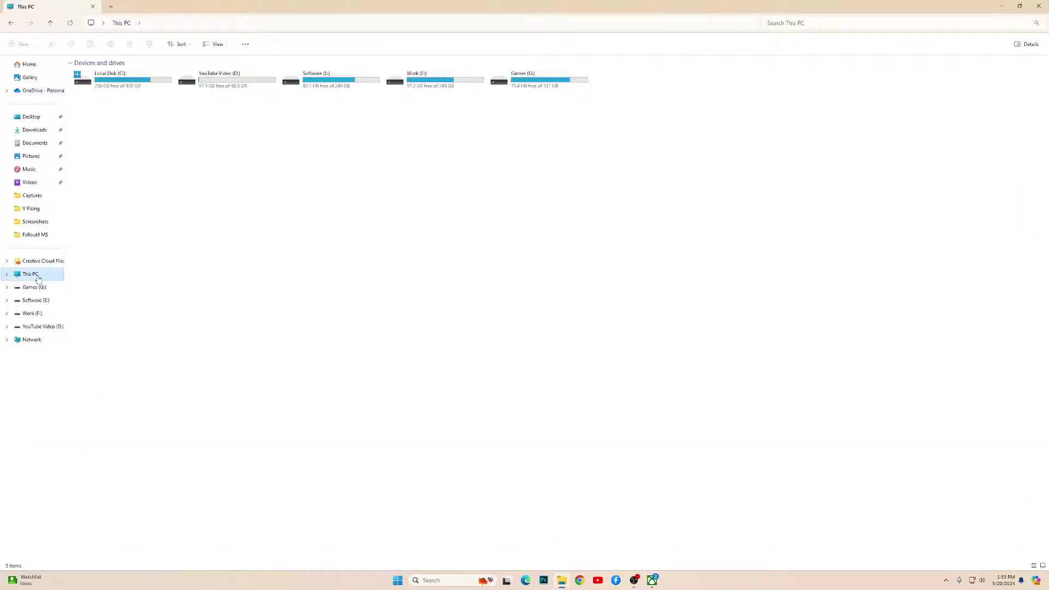
double_click(114, 82)
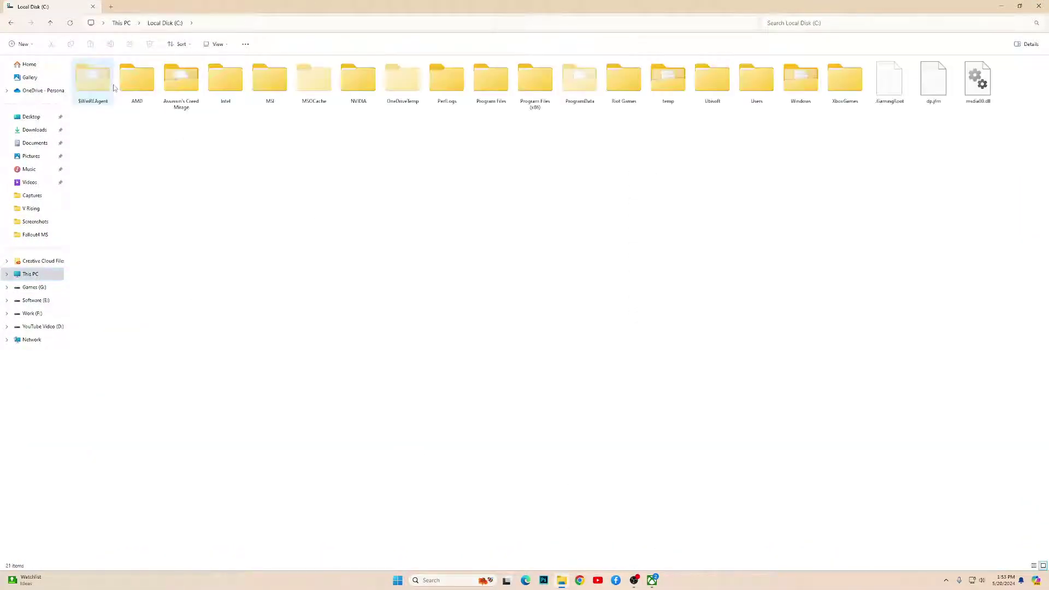
double_click(757, 82)
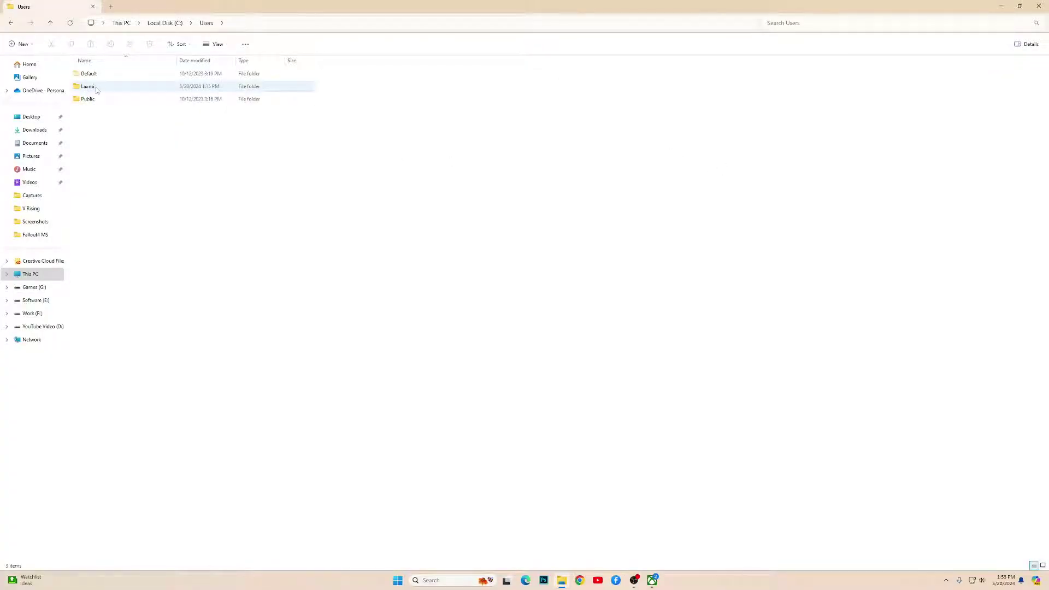
double_click(102, 86)
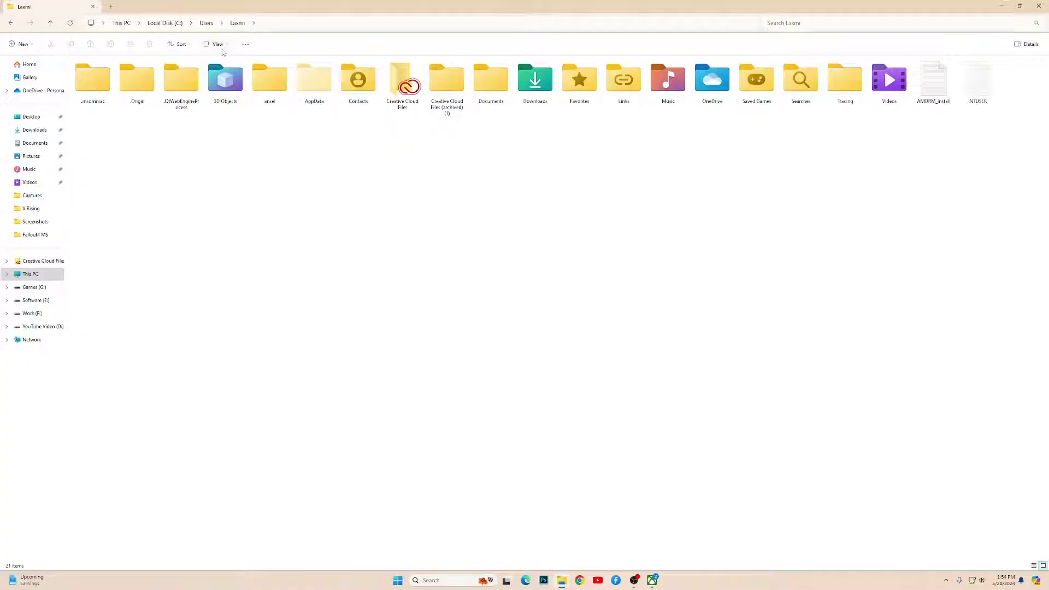
Turn on Hidden items under View > Show so the AppData folder appears
click(219, 45)
mouse_move(213, 197)
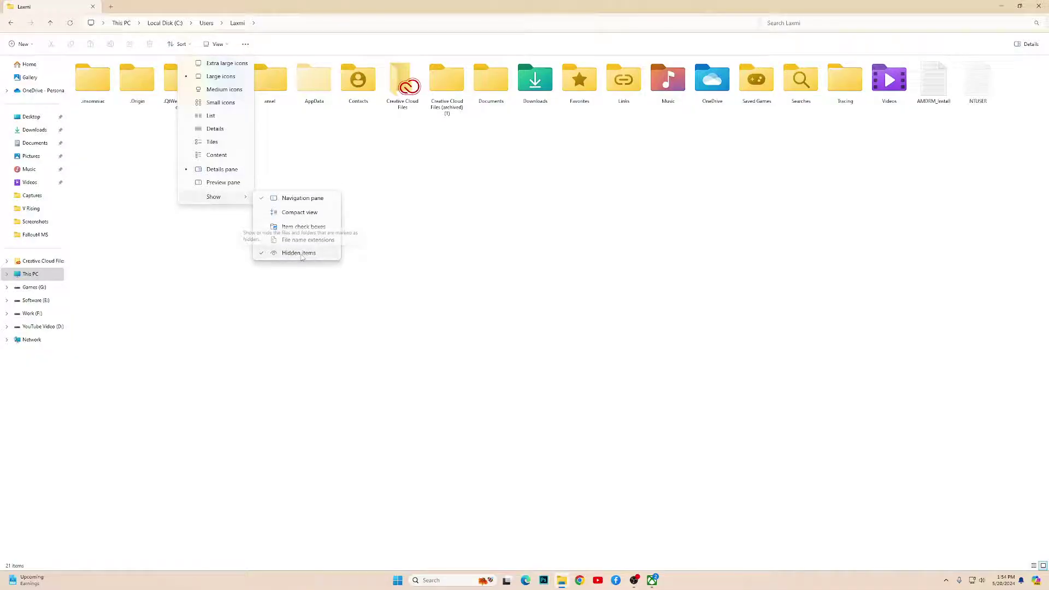
click(299, 253)
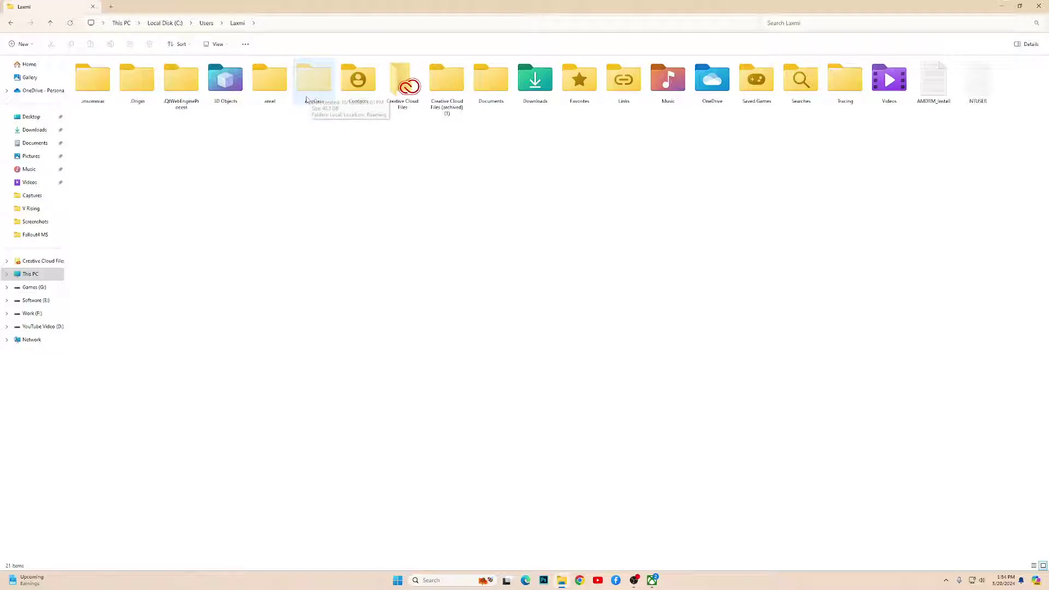
Go through AppData and Local into HellbladeGame\Saved
double_click(324, 86)
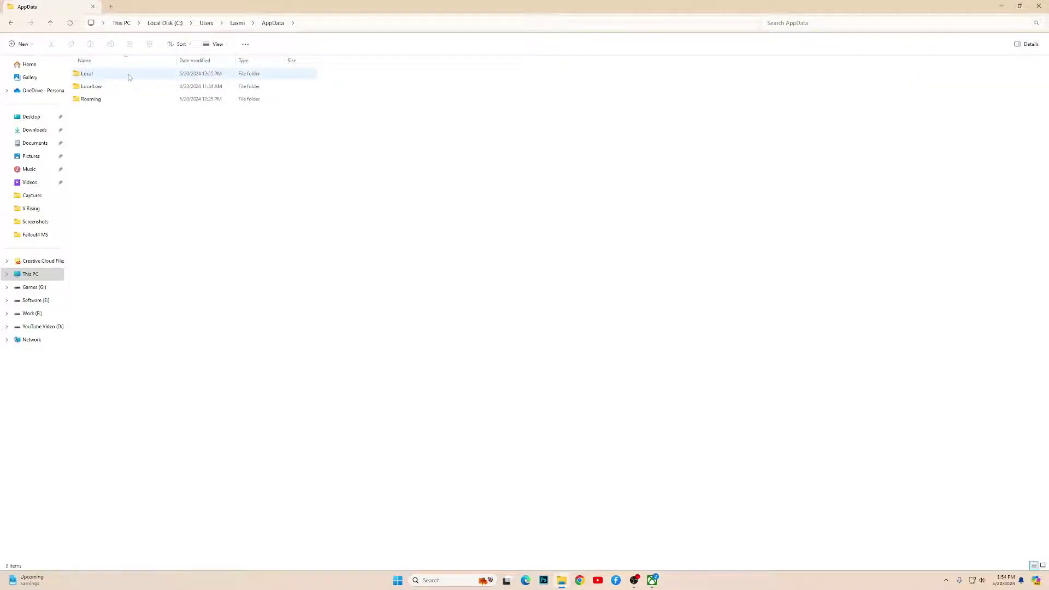
double_click(121, 74)
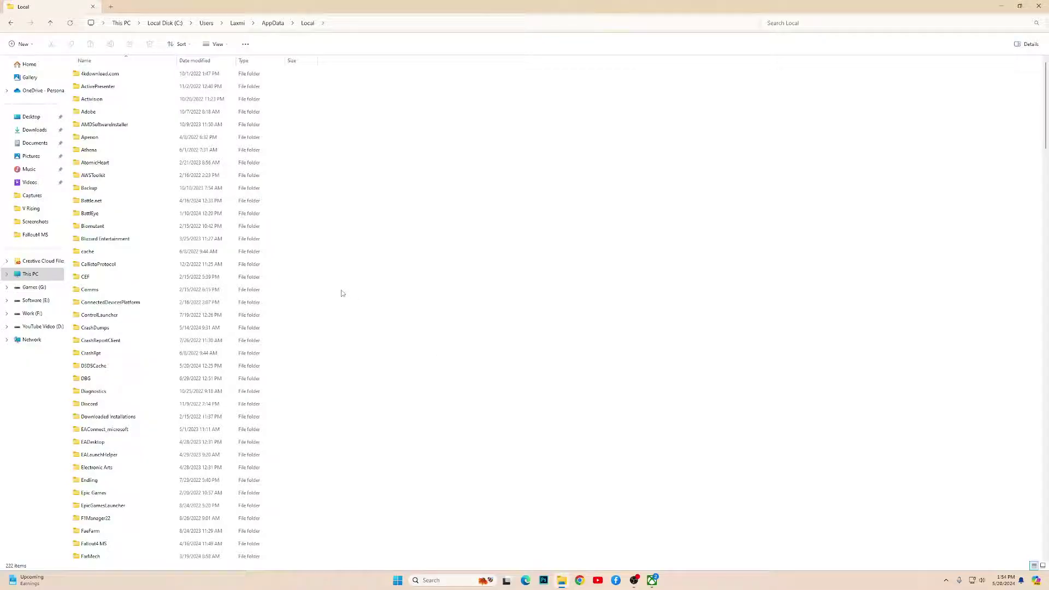
scroll(287, 294, down, 3)
scroll(286, 294, down, 3)
scroll(282, 301, down, 2)
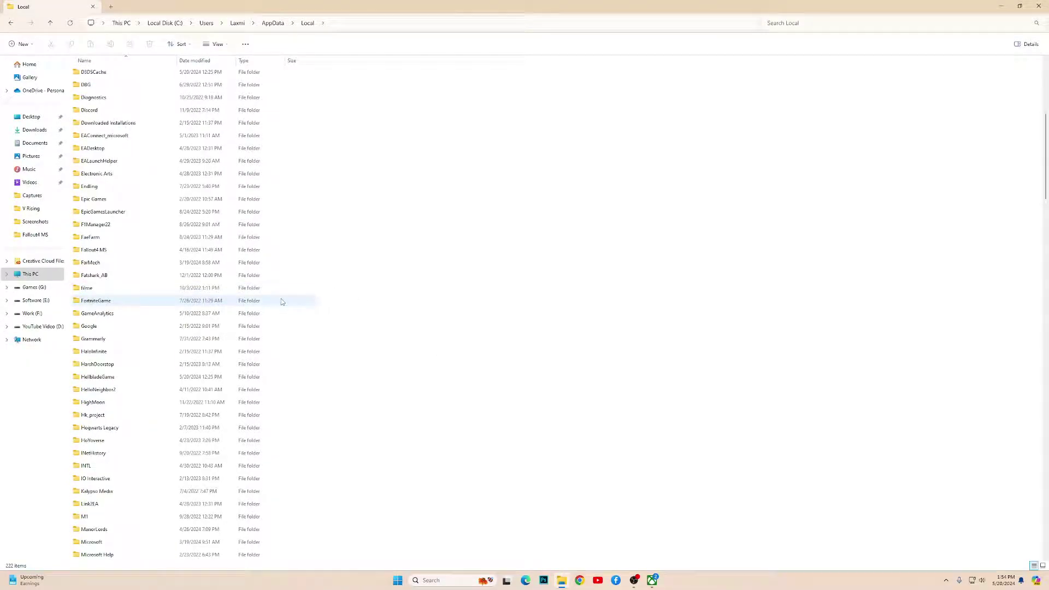
scroll(280, 304, down, 1)
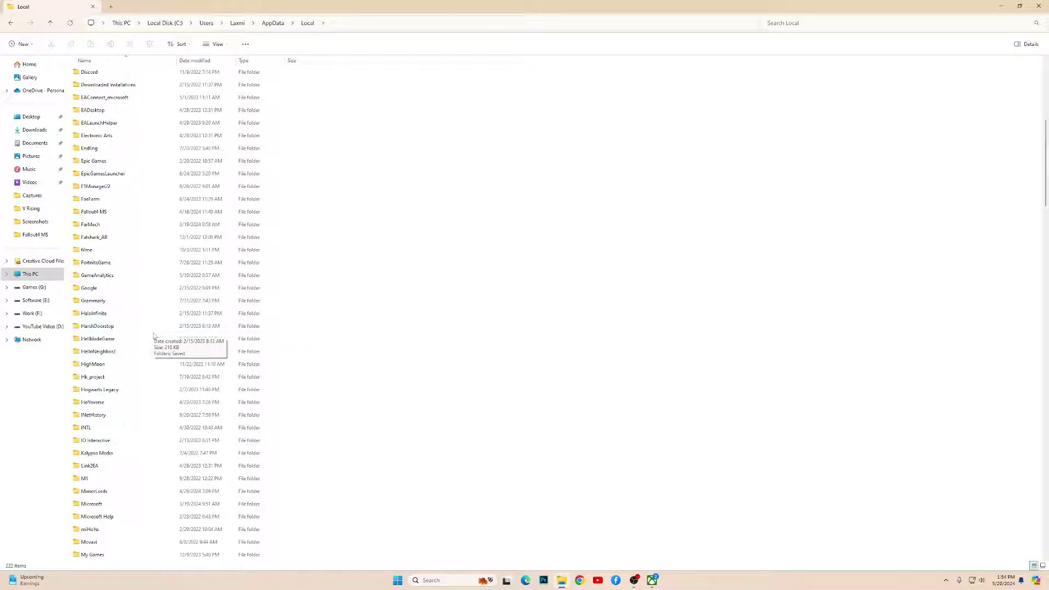
click(103, 339)
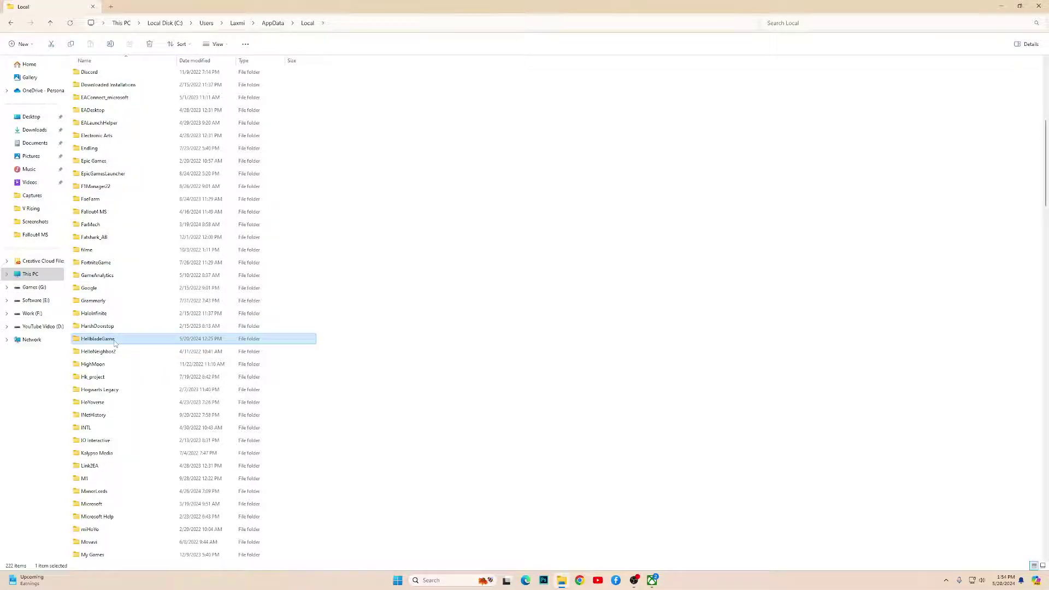
double_click(103, 338)
double_click(89, 73)
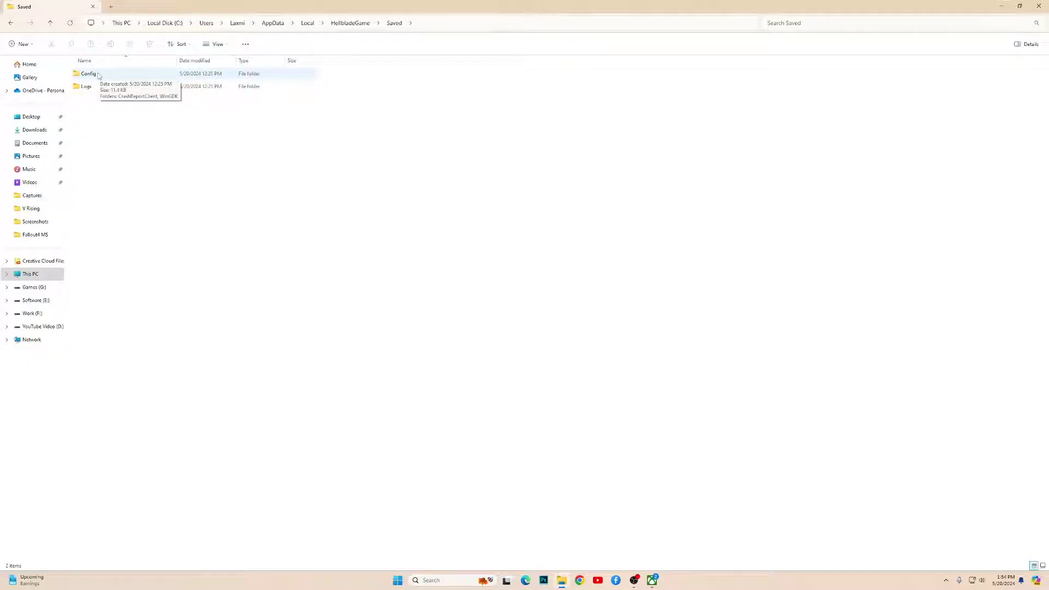
Open Config\WinGDK to view GameUserSettings and the other config files, then close File Explorer
double_click(98, 76)
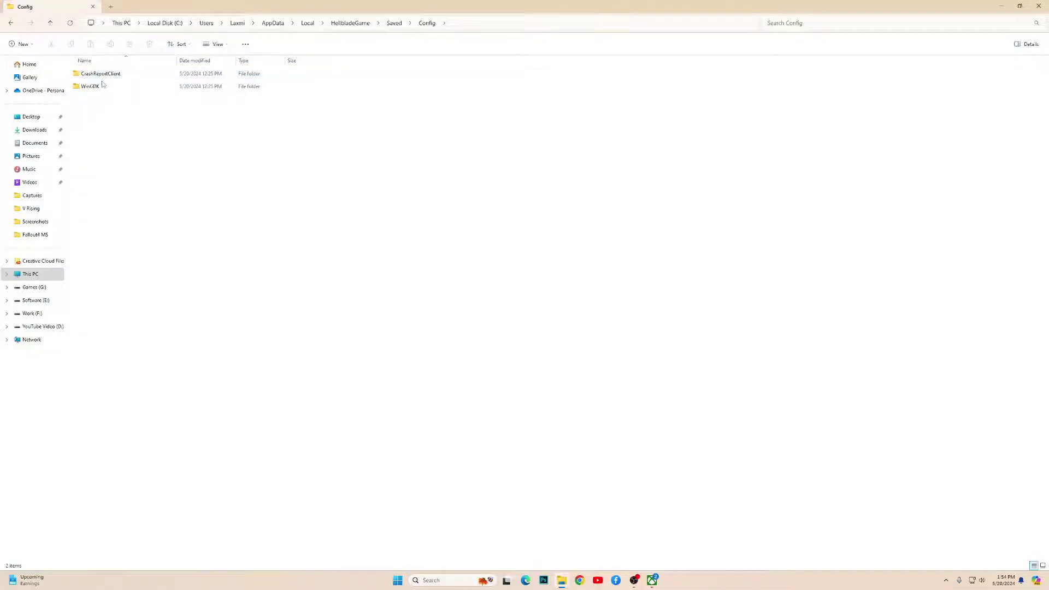
double_click(90, 86)
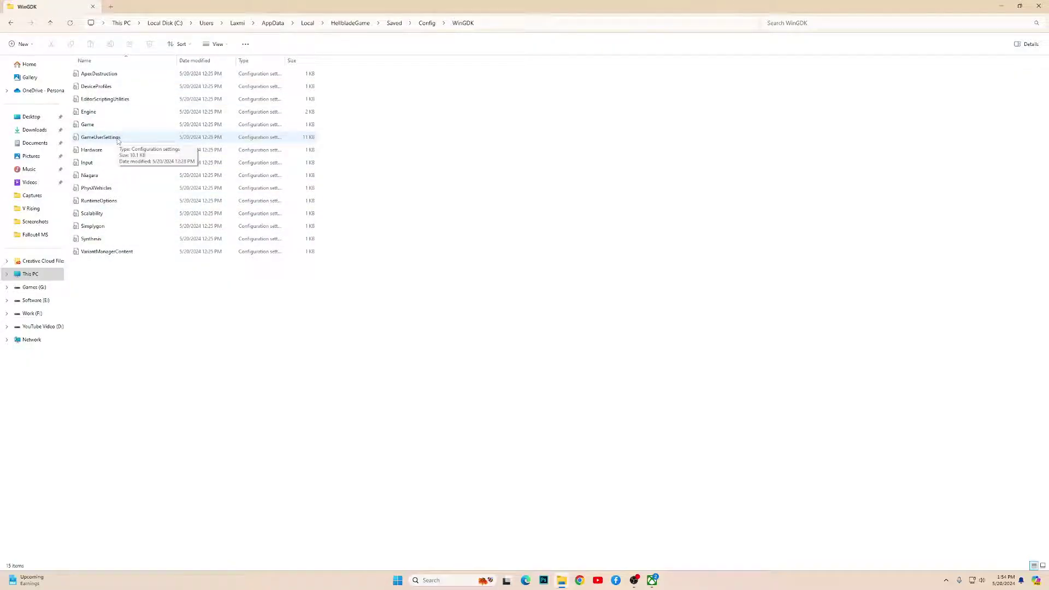
click(1038, 6)
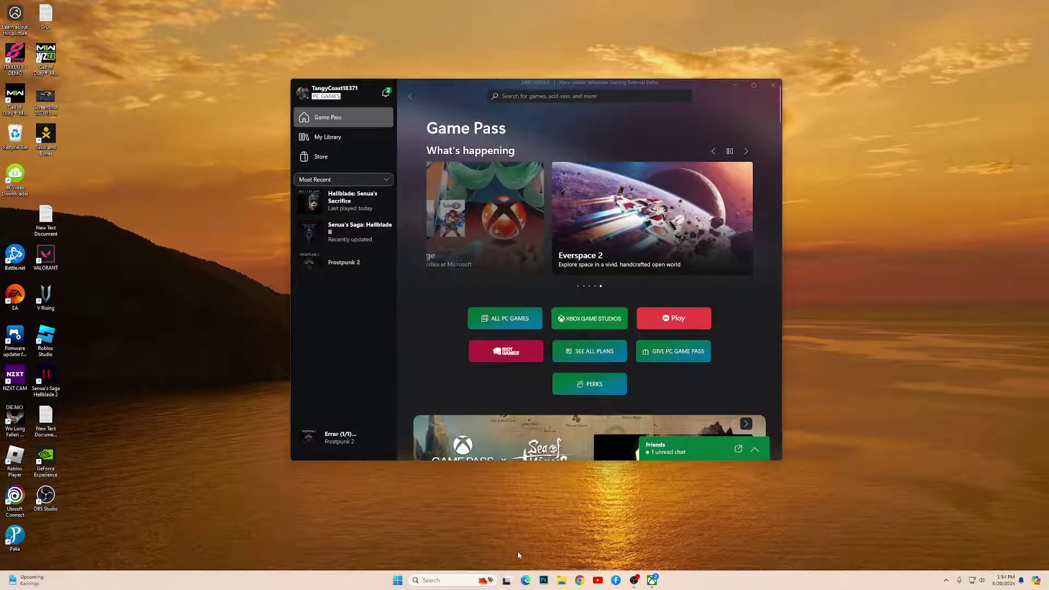
Open a new File Explorer window and go through C:, Users and the profile into AppData\Local
click(561, 580)
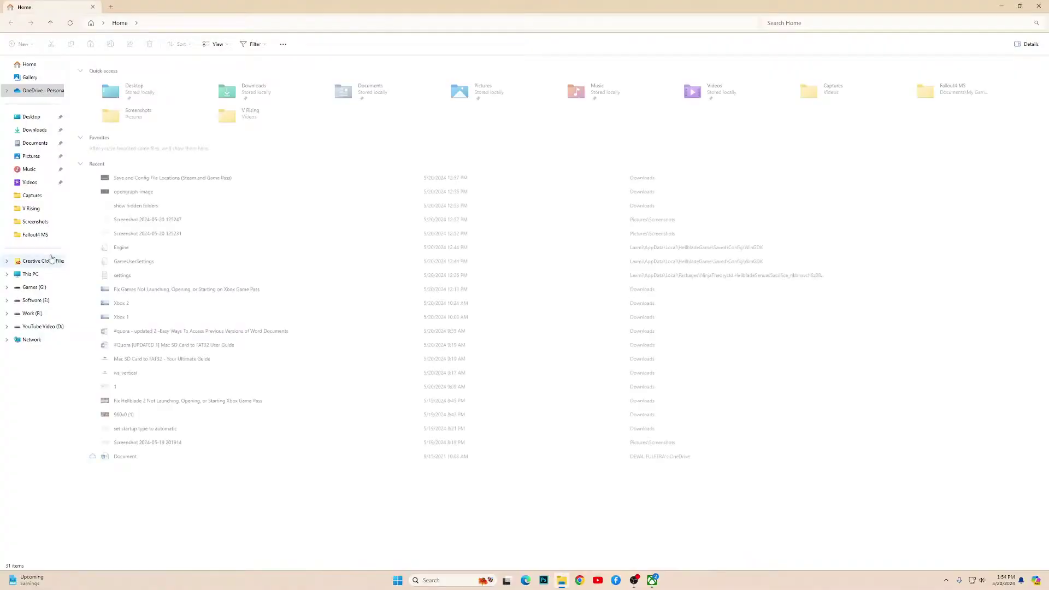
click(31, 274)
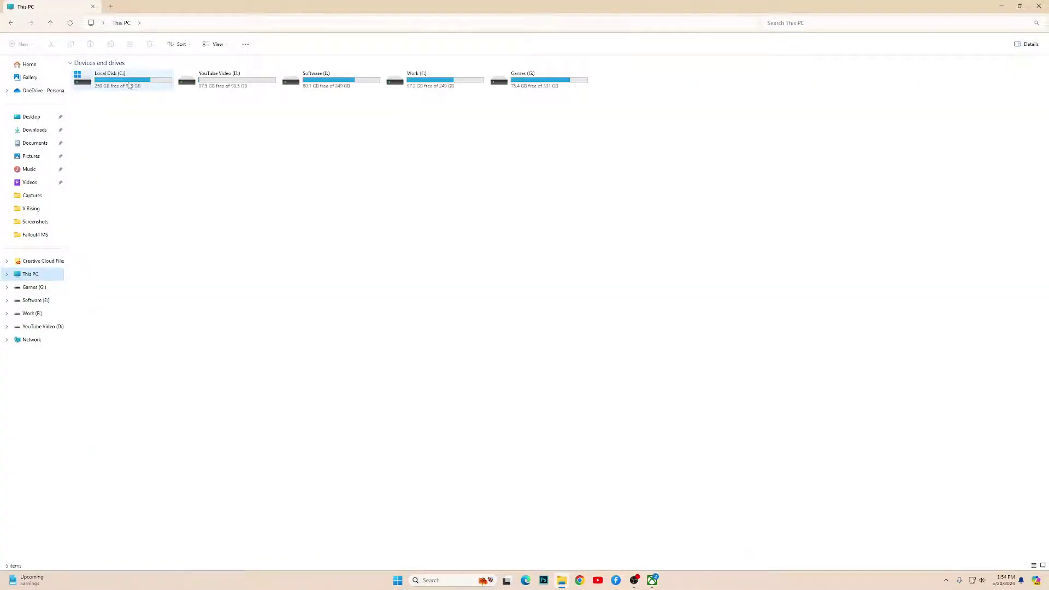
double_click(123, 80)
double_click(757, 82)
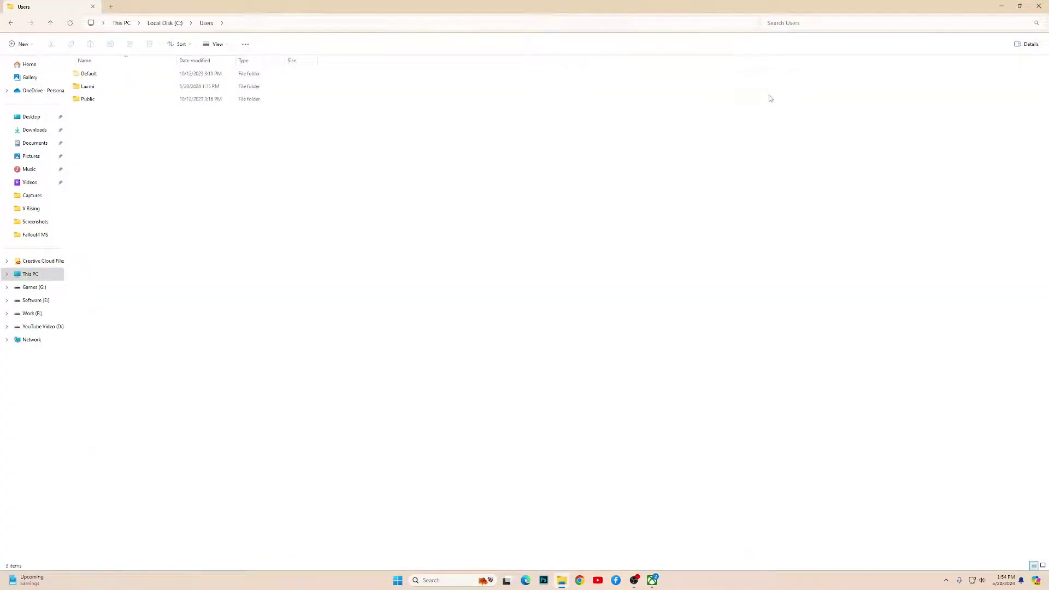
double_click(88, 86)
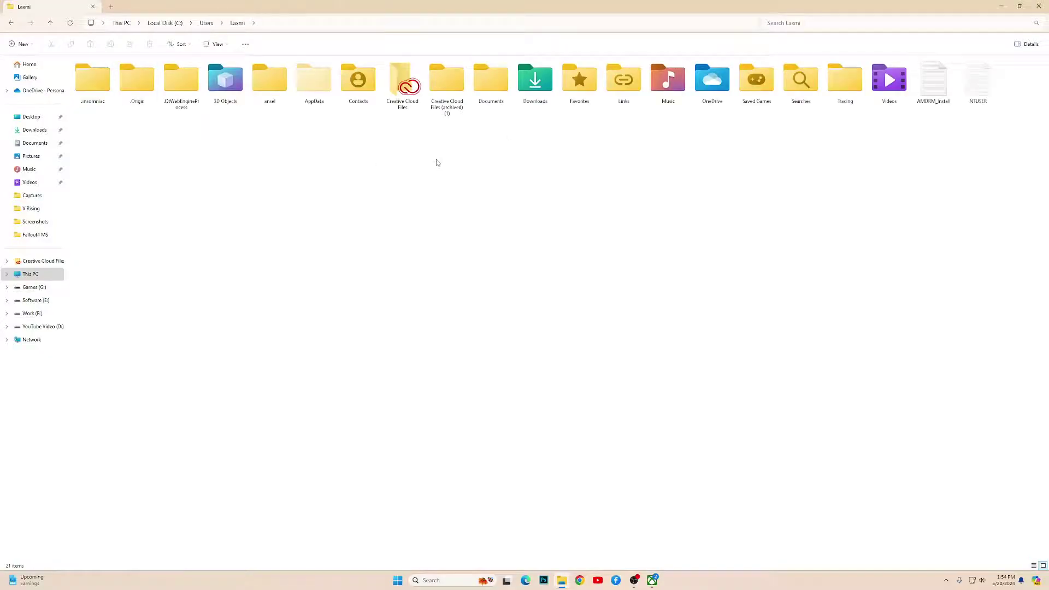
double_click(314, 80)
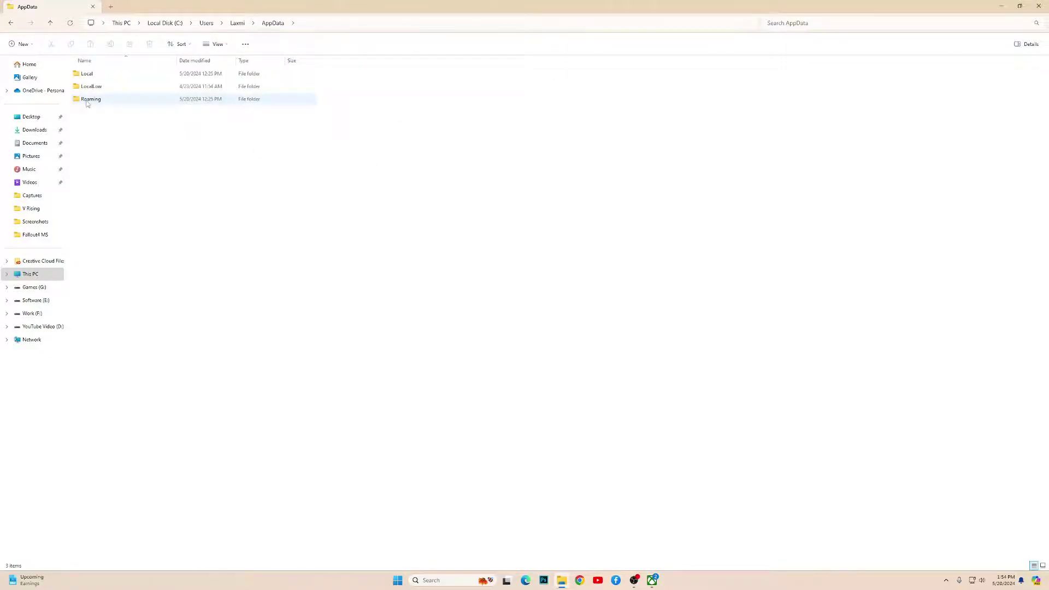
double_click(88, 73)
scroll(287, 379, down, 5)
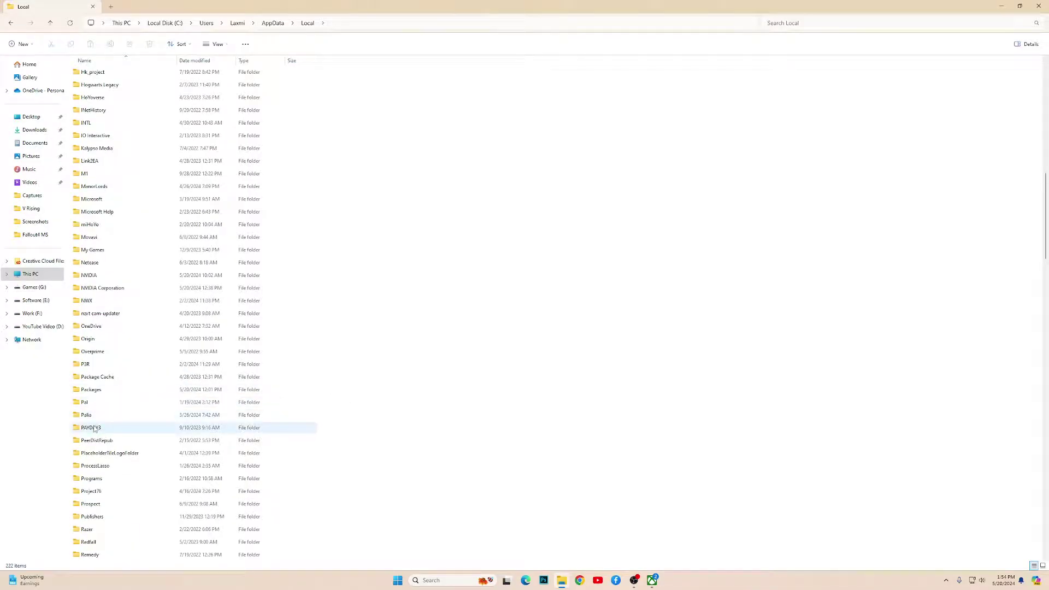
scroll(107, 410, down, 5)
scroll(96, 465, down, 2)
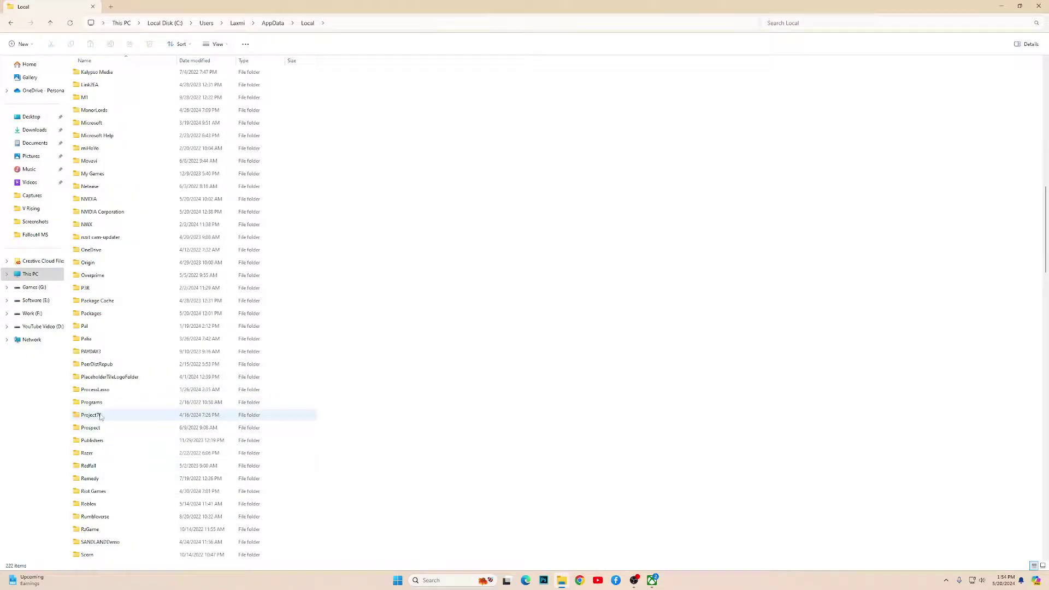
Open Packages and select the NinjaTheoryLtd.HellbladeSenuasSacrifice folder
double_click(92, 313)
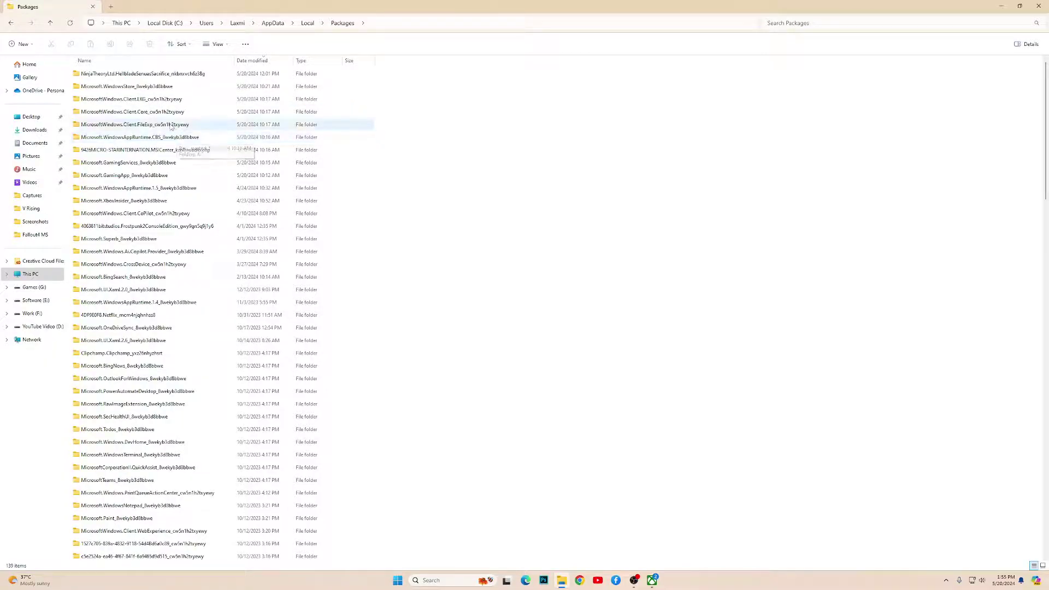
click(94, 78)
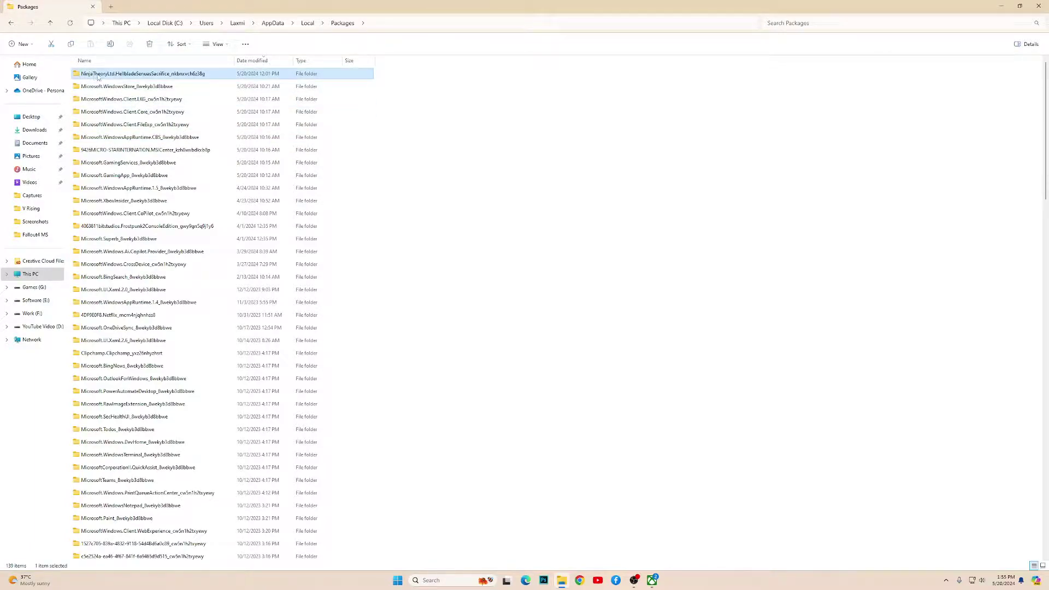
mouse_move(123, 76)
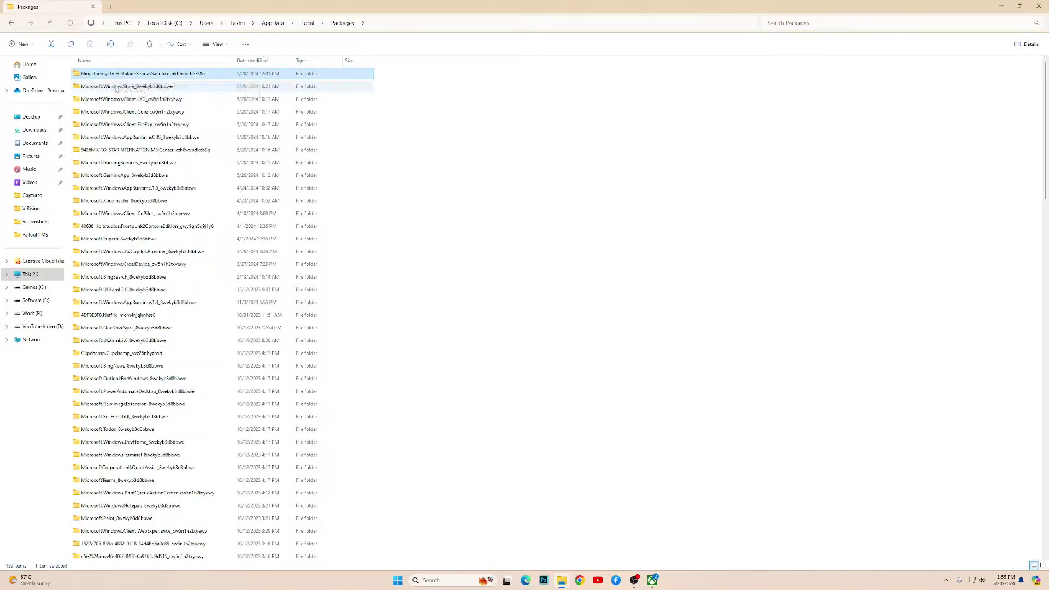
Go through the Hellblade package, SystemAppData and wgs into the long-ID folder holding containers.index
double_click(138, 74)
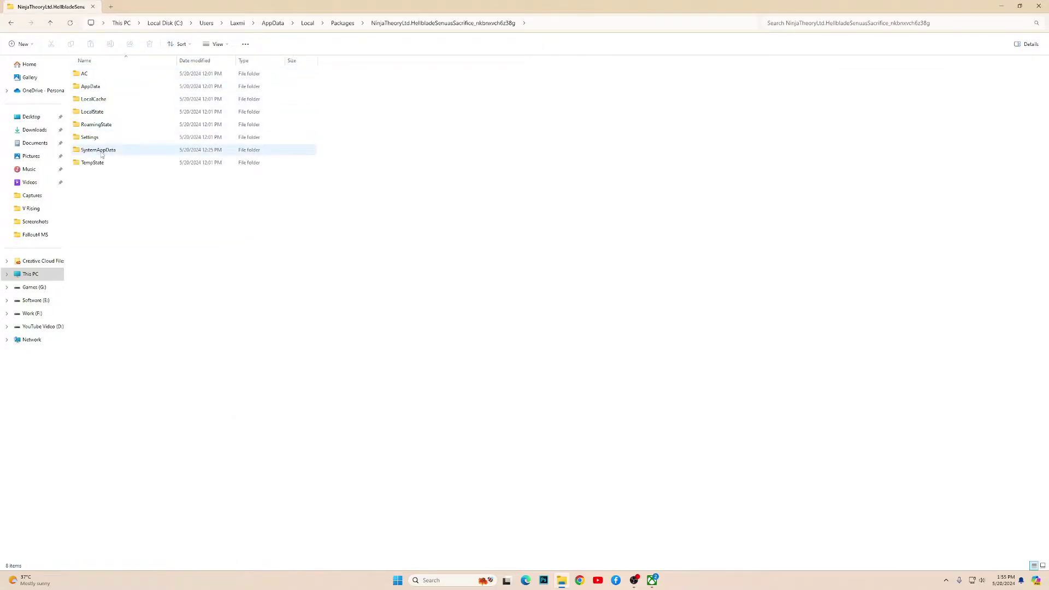
double_click(99, 150)
click(85, 88)
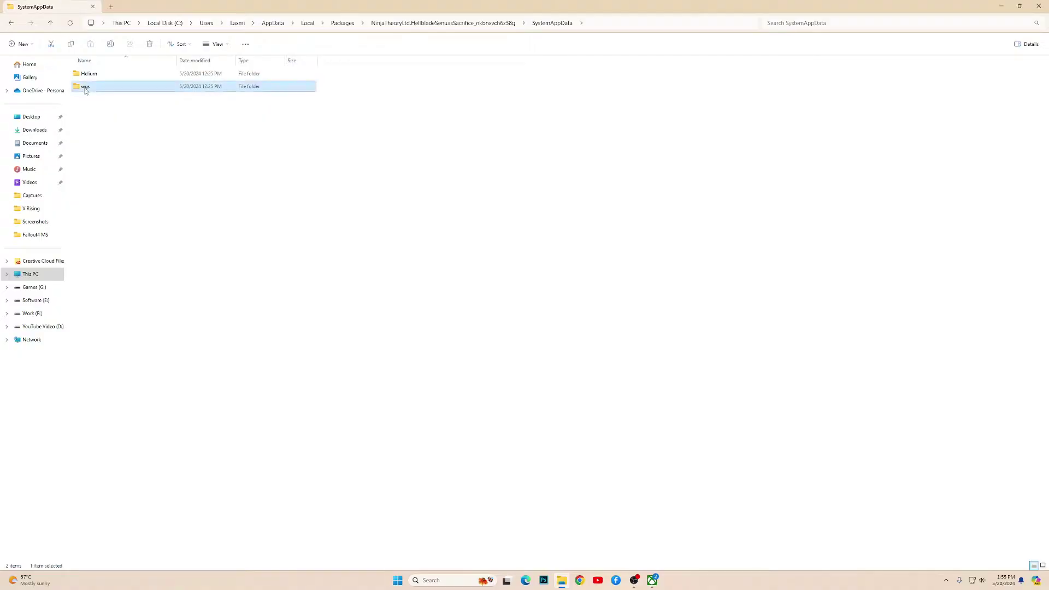
double_click(85, 88)
click(131, 75)
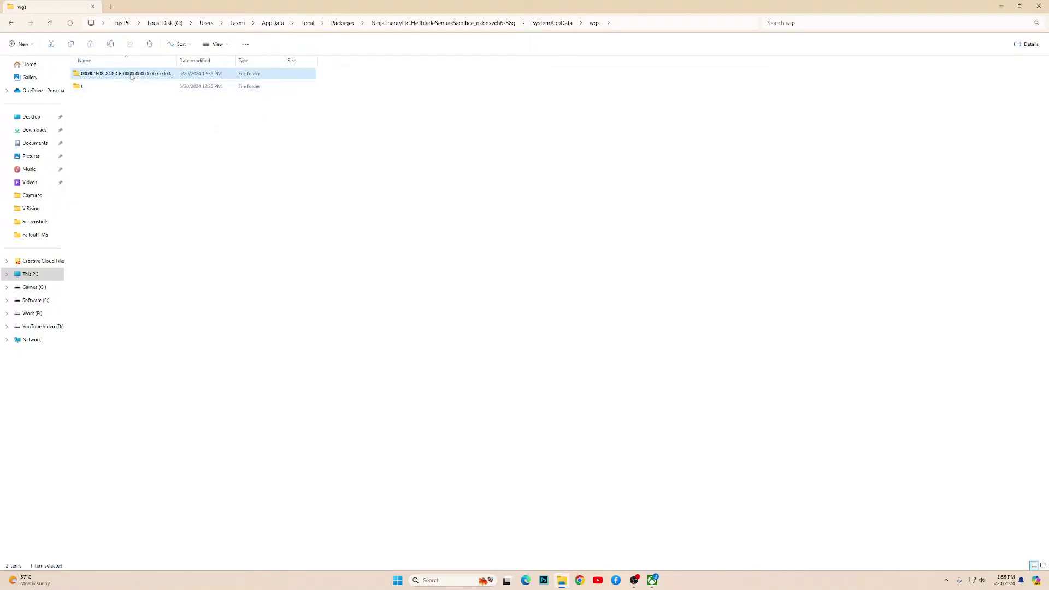
double_click(131, 75)
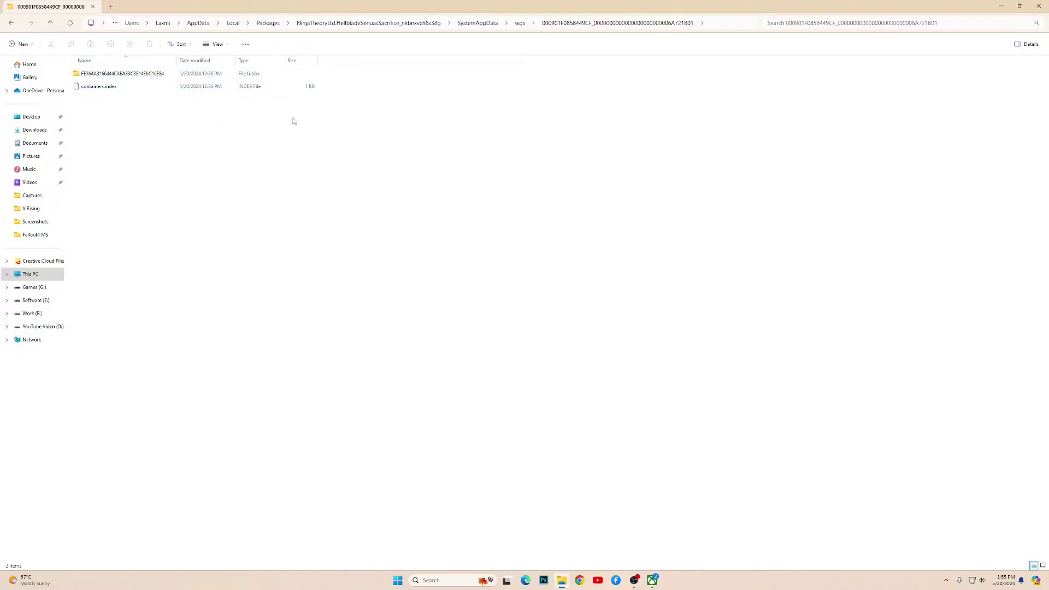